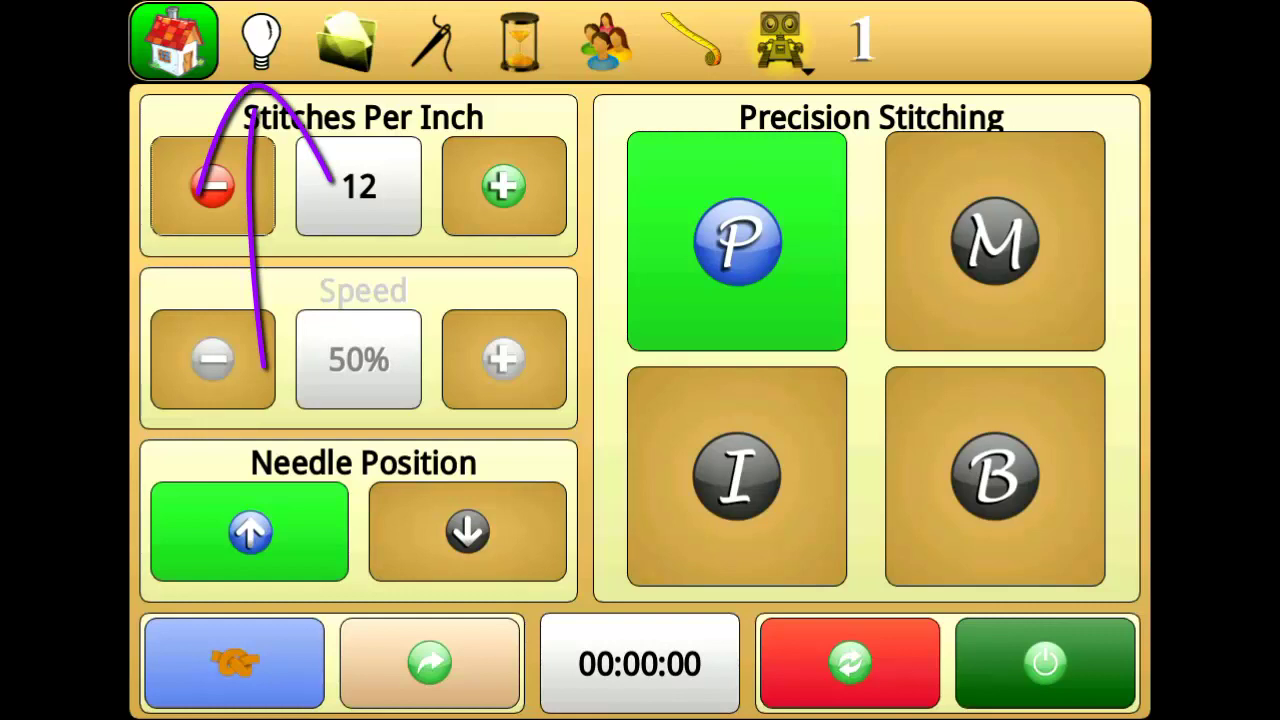
- View the light brightness settings and the file options, and open and close the calculator
left_click(260, 40)
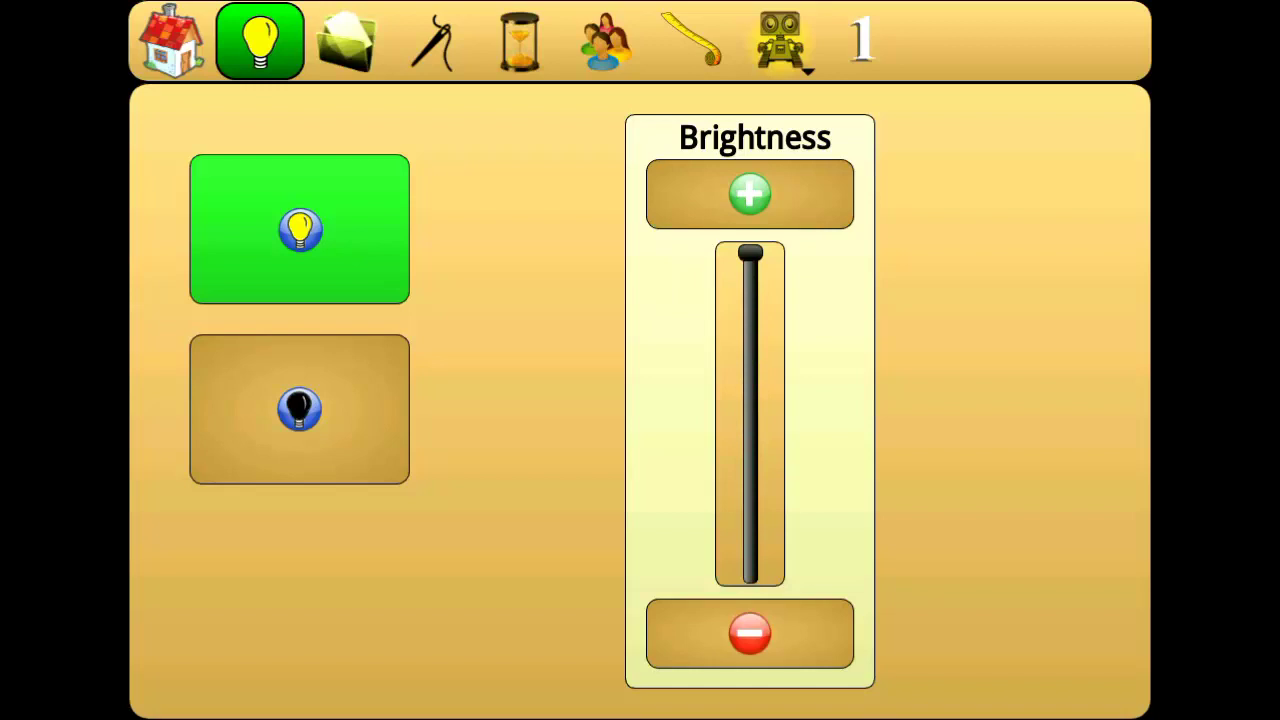
left_click(346, 41)
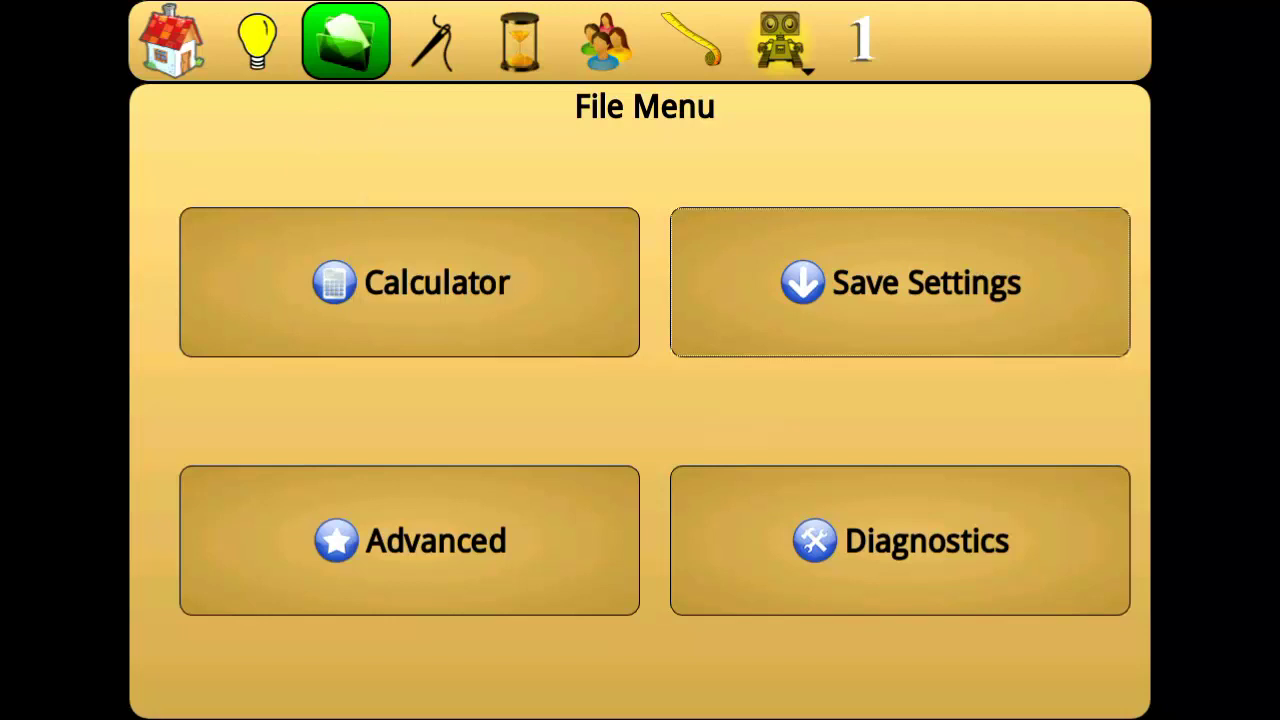
left_click(410, 282)
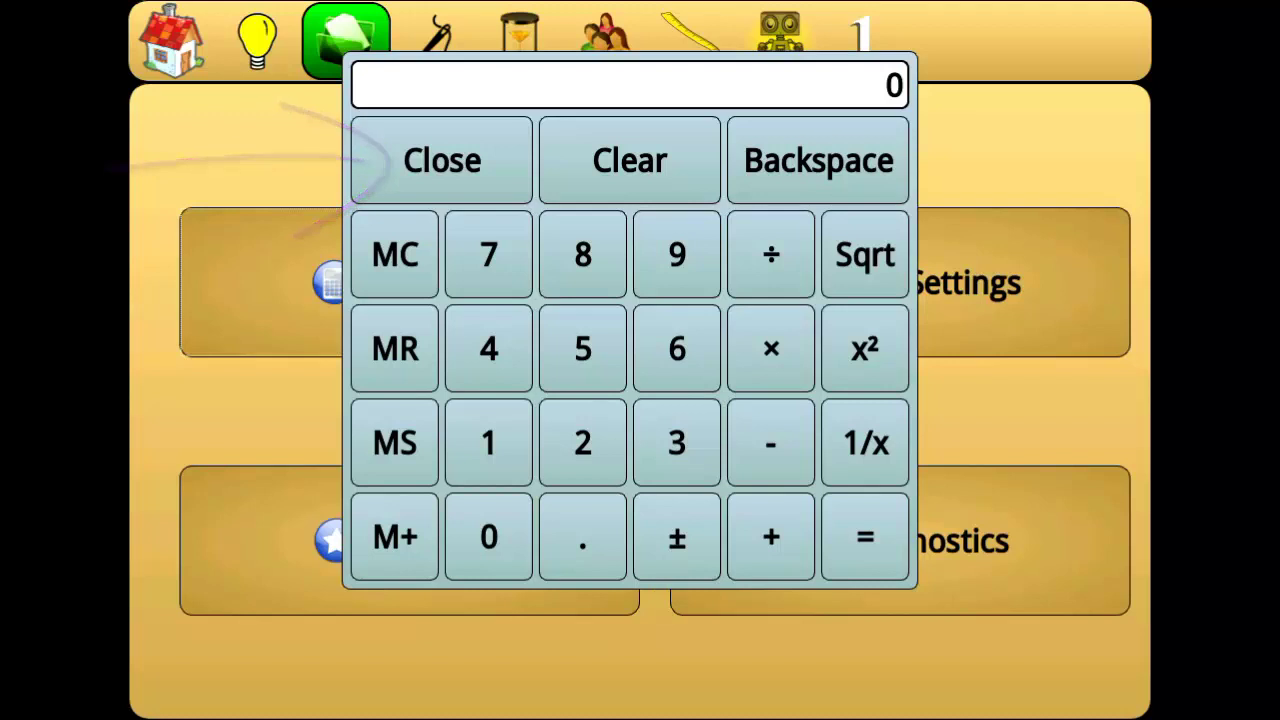
left_click(441, 160)
- Save the current machine settings and acknowledge the message
left_click(900, 282)
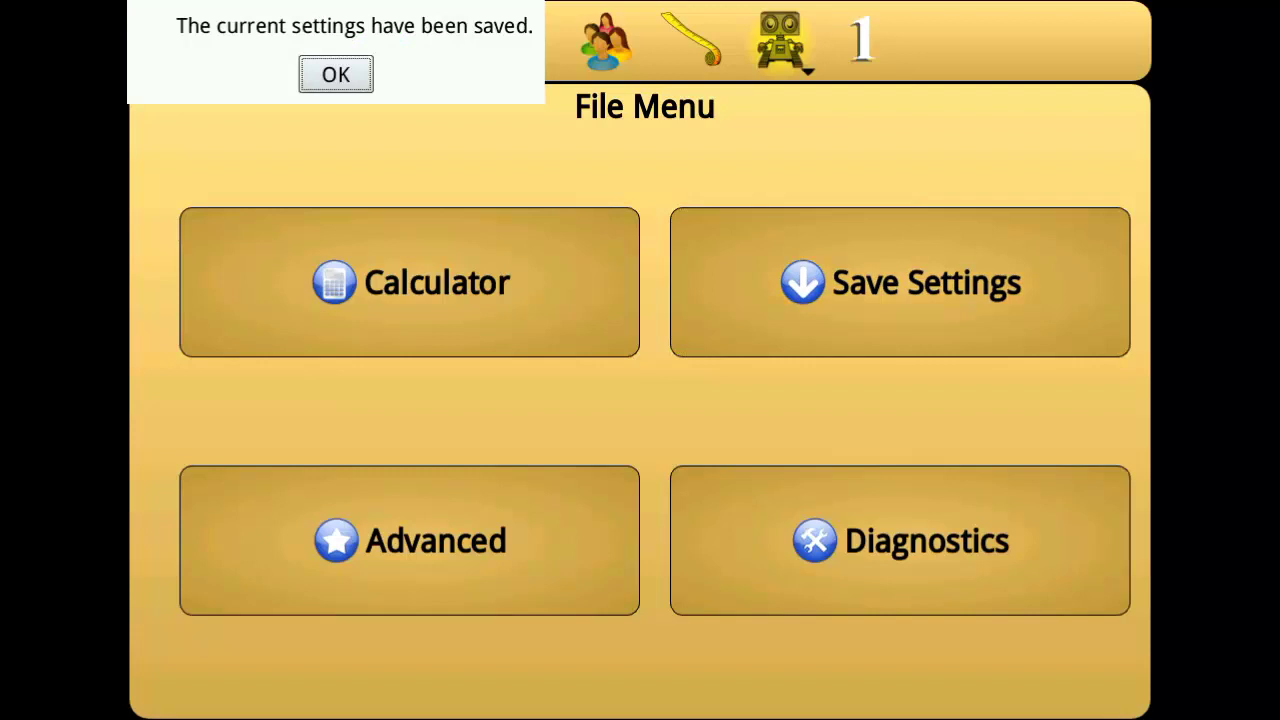
key("Return")
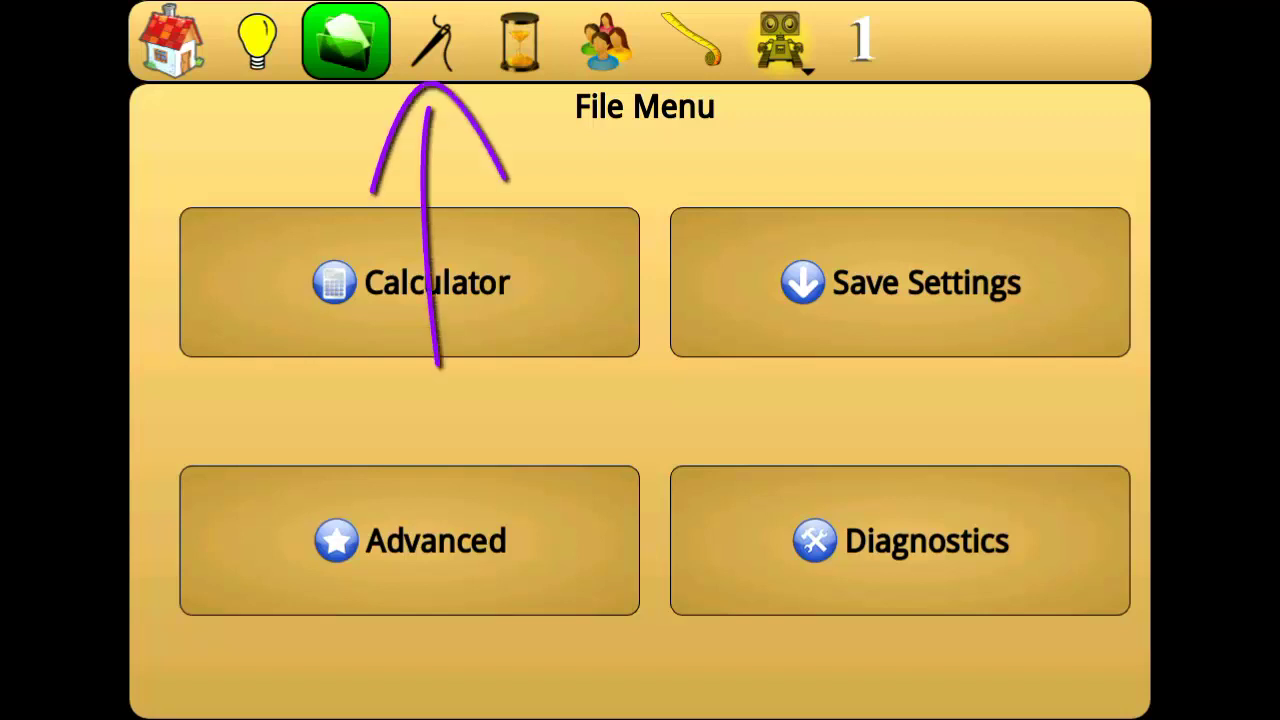
- View the needle settings, look through the user profiles one by one, and make profile 5 active
left_click(432, 41)
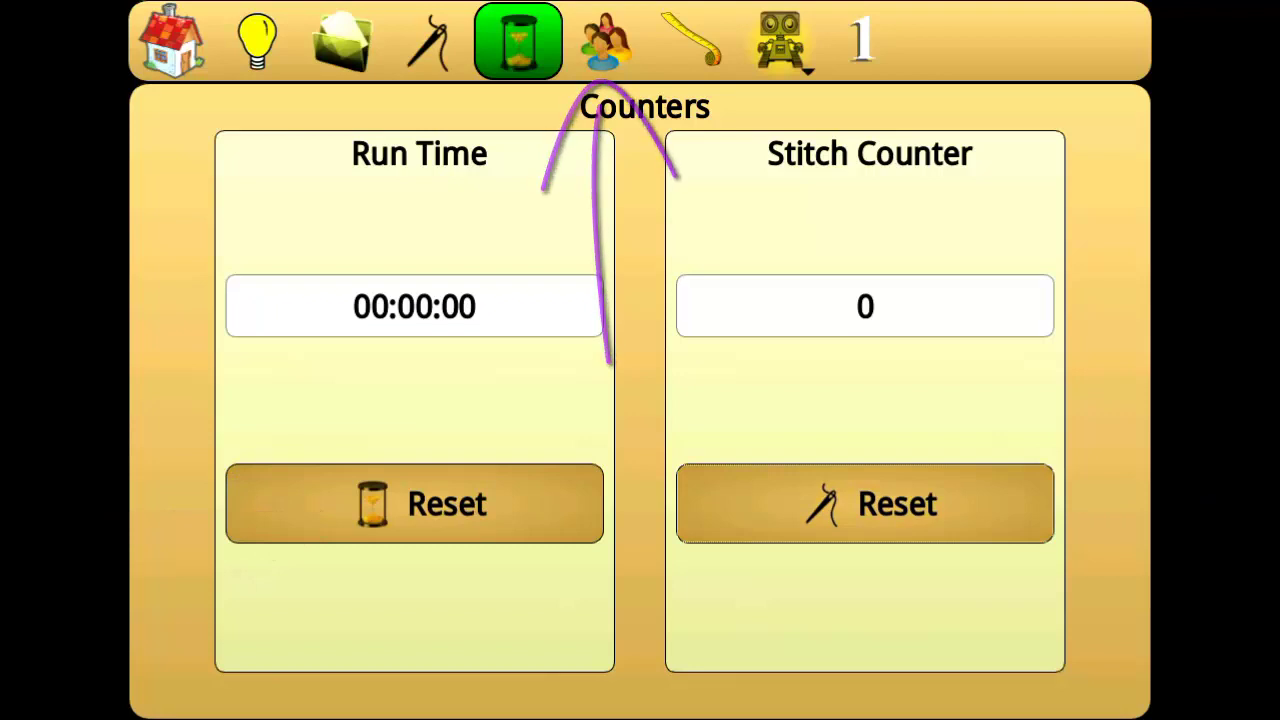
left_click(605, 41)
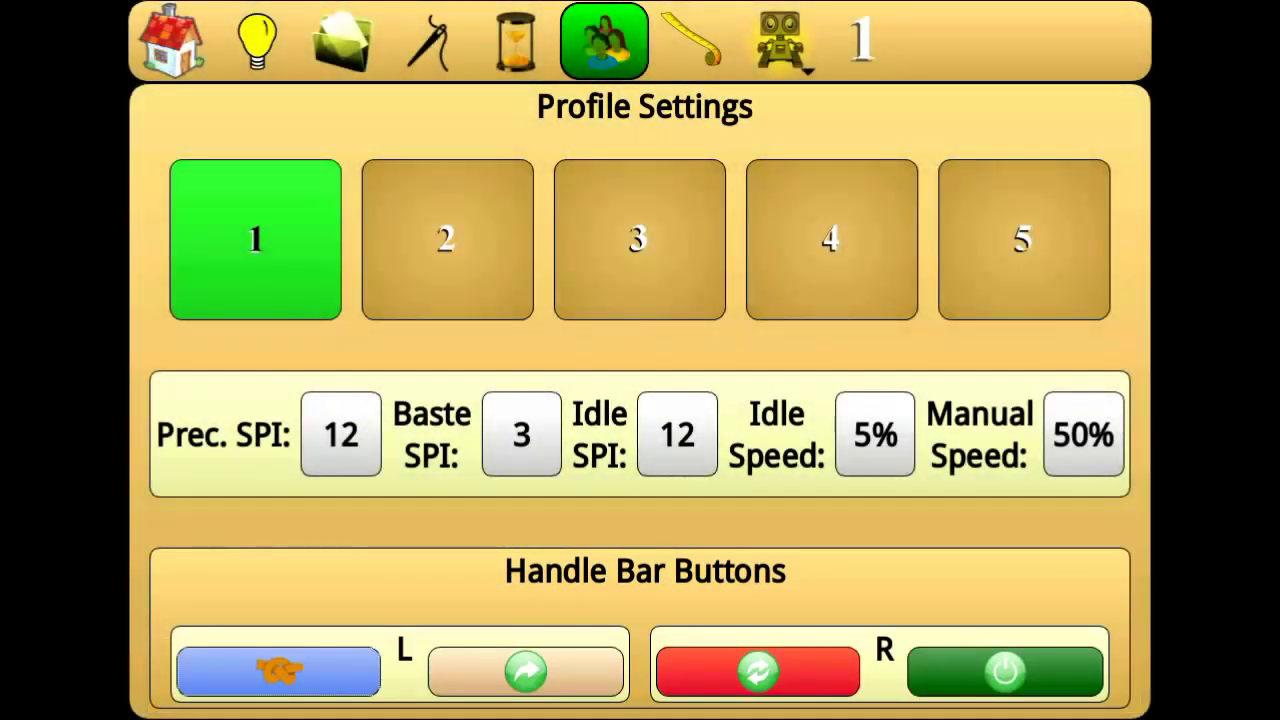
left_click(447, 239)
left_click(639, 239)
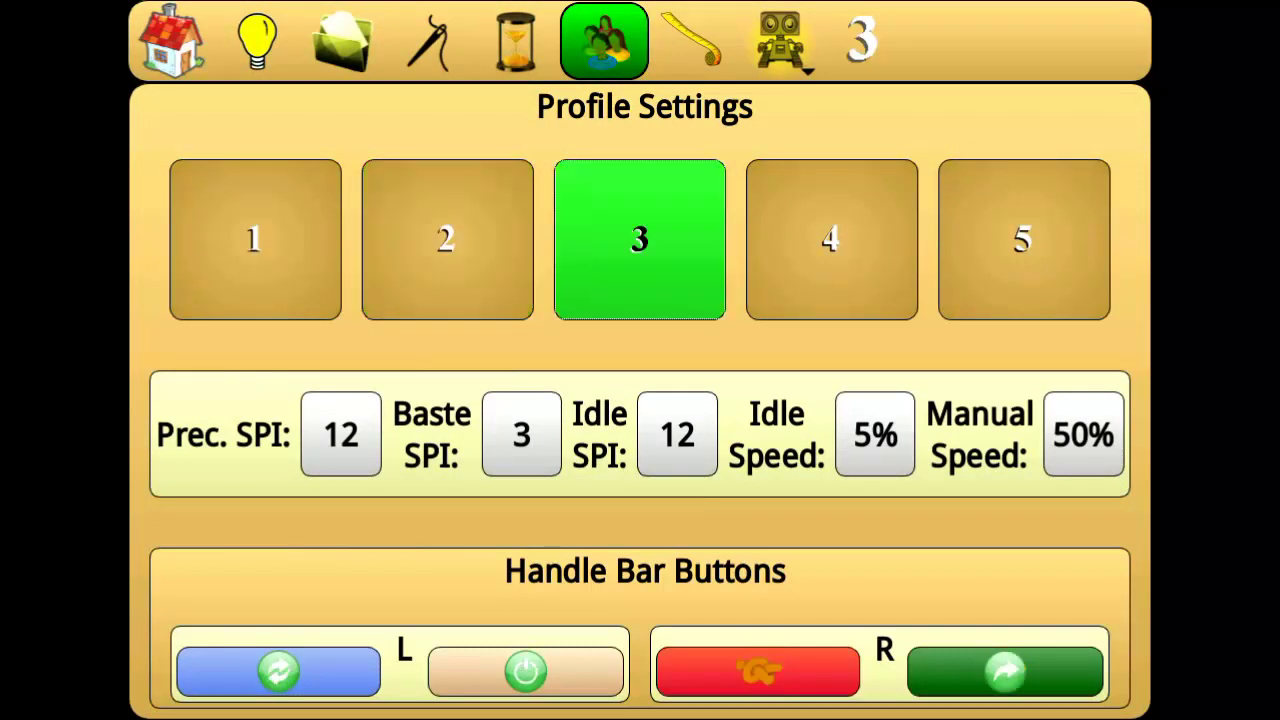
left_click(831, 239)
left_click(1023, 239)
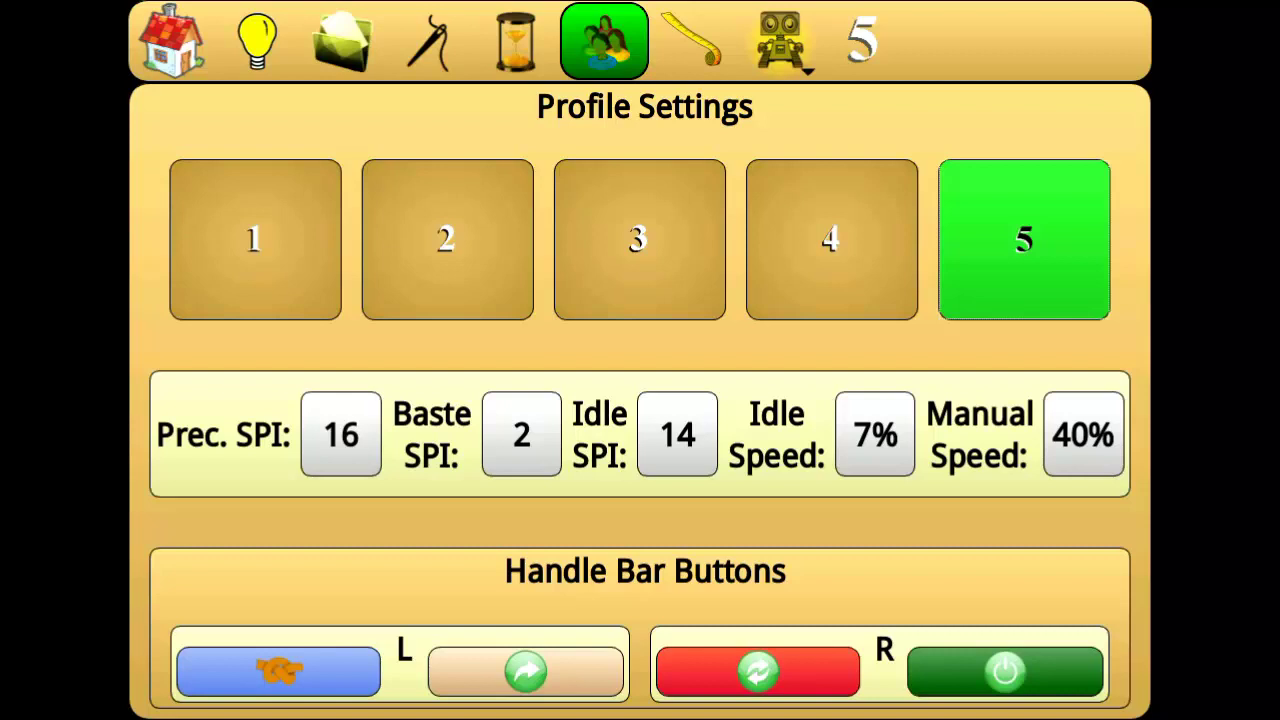
- Customize the stitch rates of profile 5 by setting its precision stitches per inch to 14
left_click(340, 434)
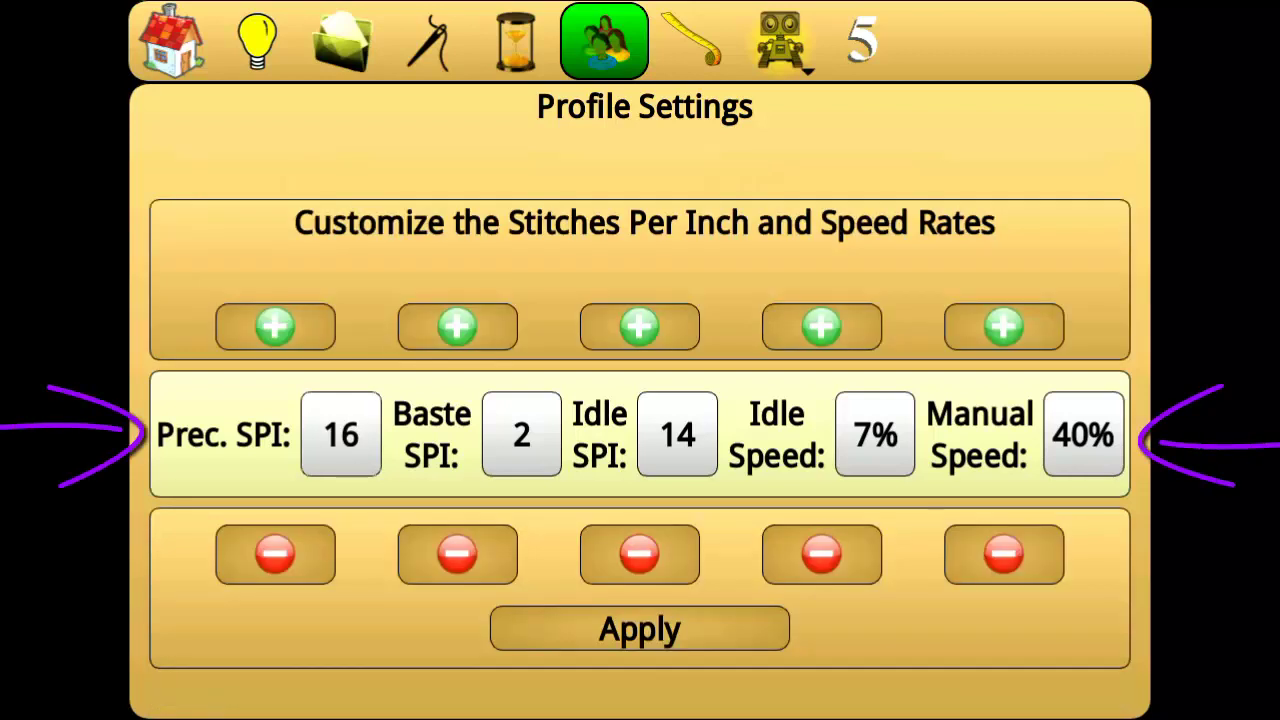
left_click(275, 326)
left_click(275, 326)
left_click(275, 554)
left_click(275, 554)
left_click(275, 553)
- Set Baste SPI to 3, Idle SPI to 12, Idle Speed to 5% and Manual Speed to 50%, and apply the rates
left_click(457, 326)
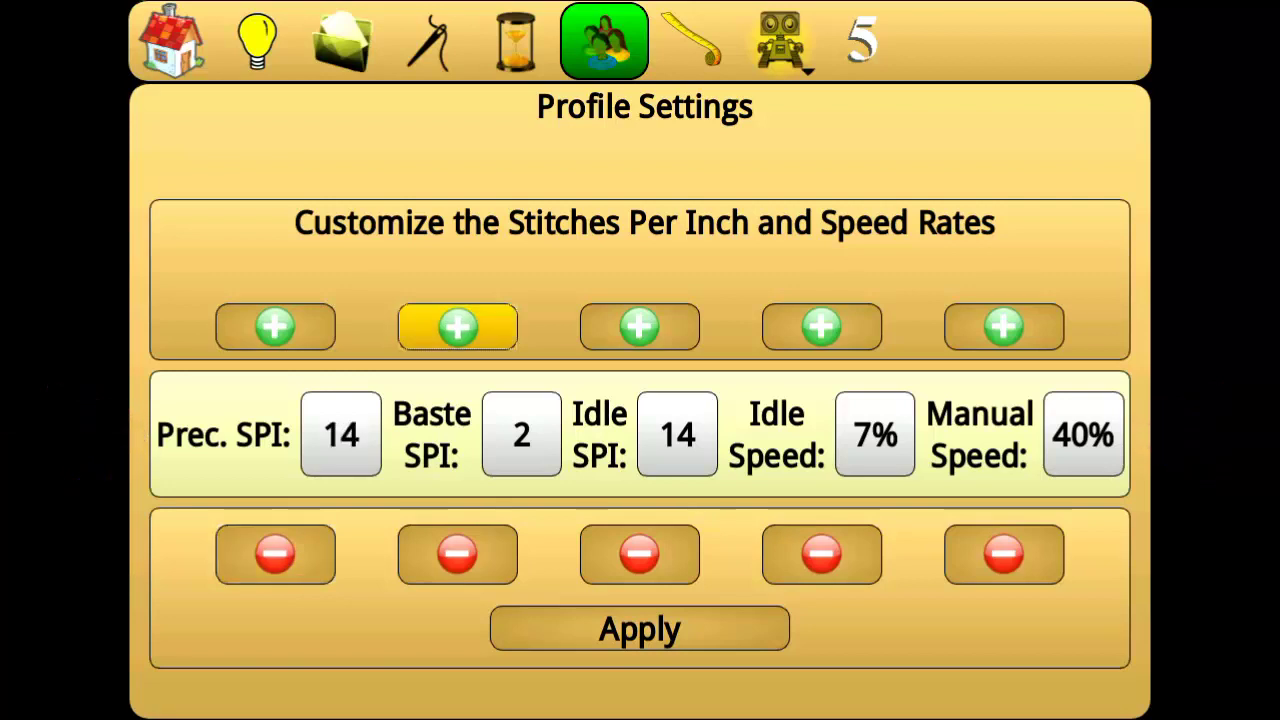
left_click(639, 553)
left_click(821, 553)
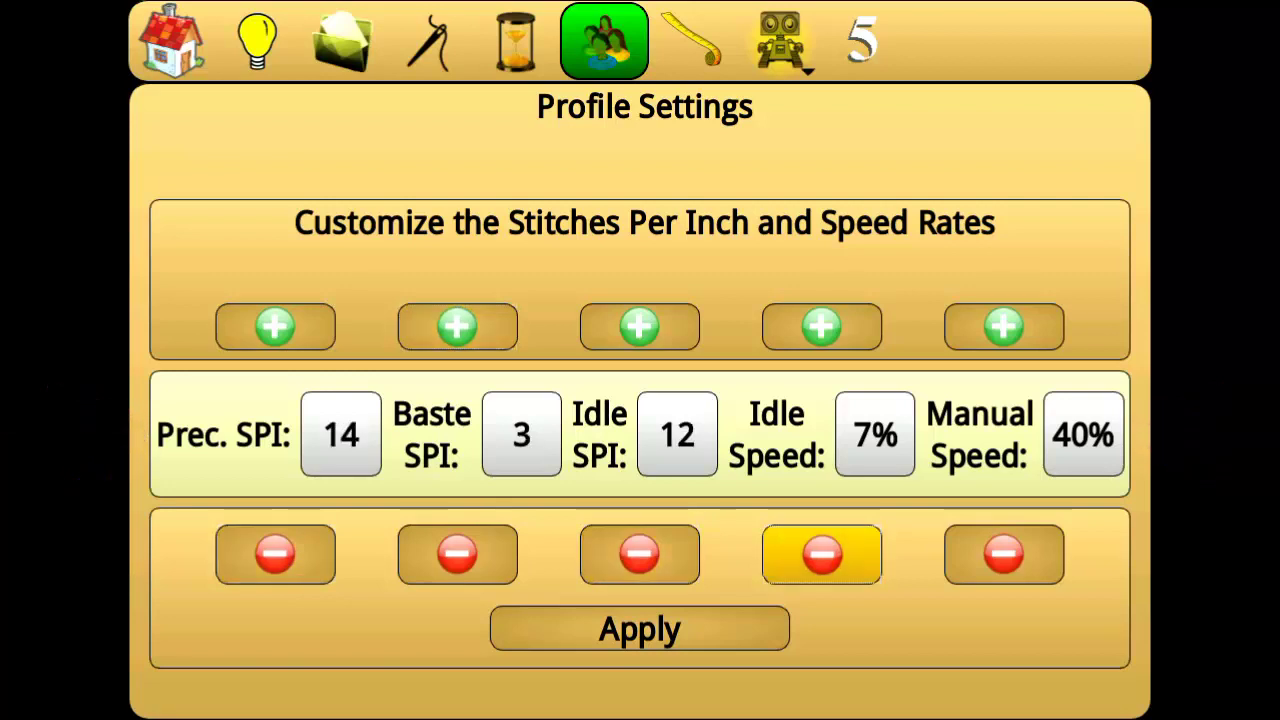
left_click(1003, 326)
left_click(1003, 326)
left_click(639, 628)
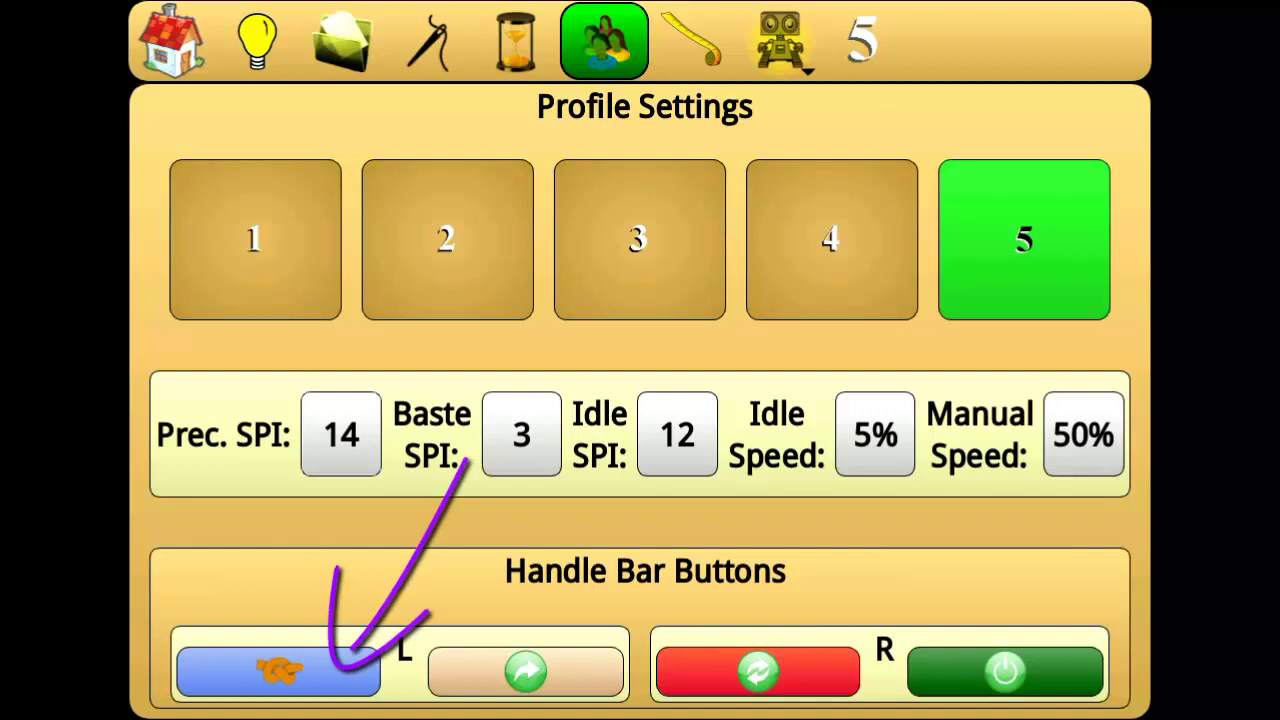
- Set the function of the blue left handle bar button in profile 5 to None
left_click(278, 670)
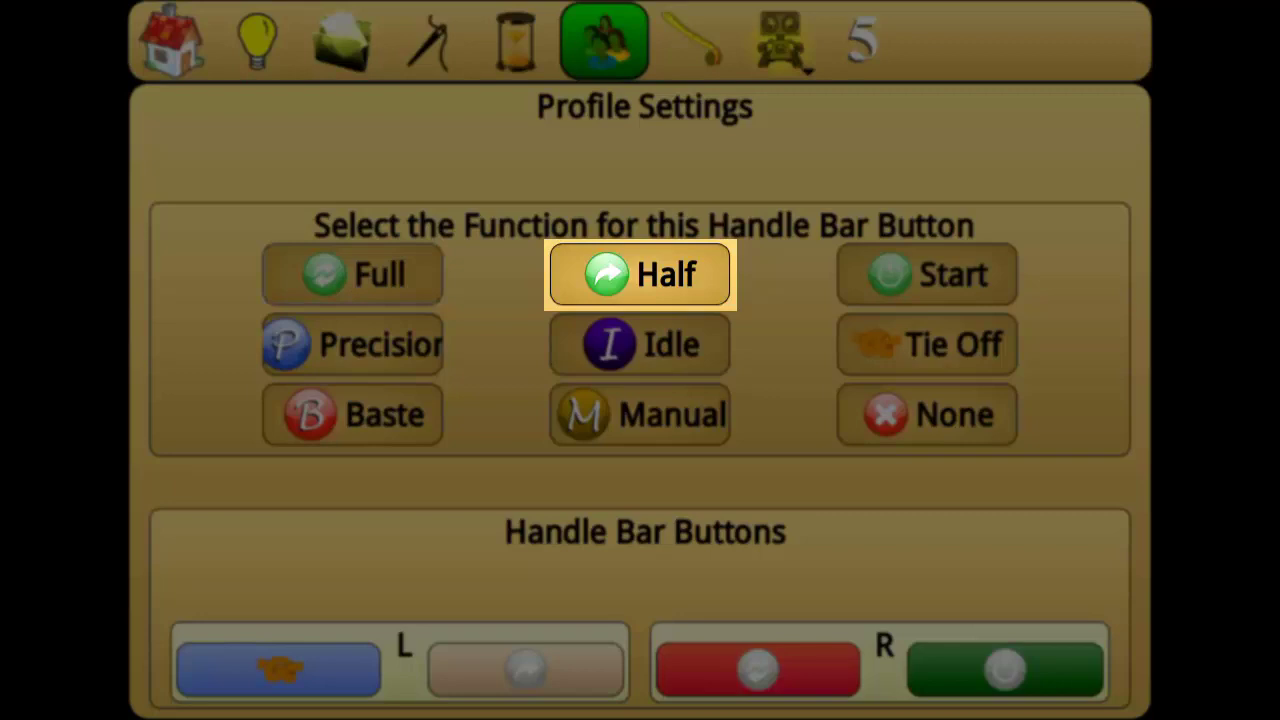
left_click(927, 274)
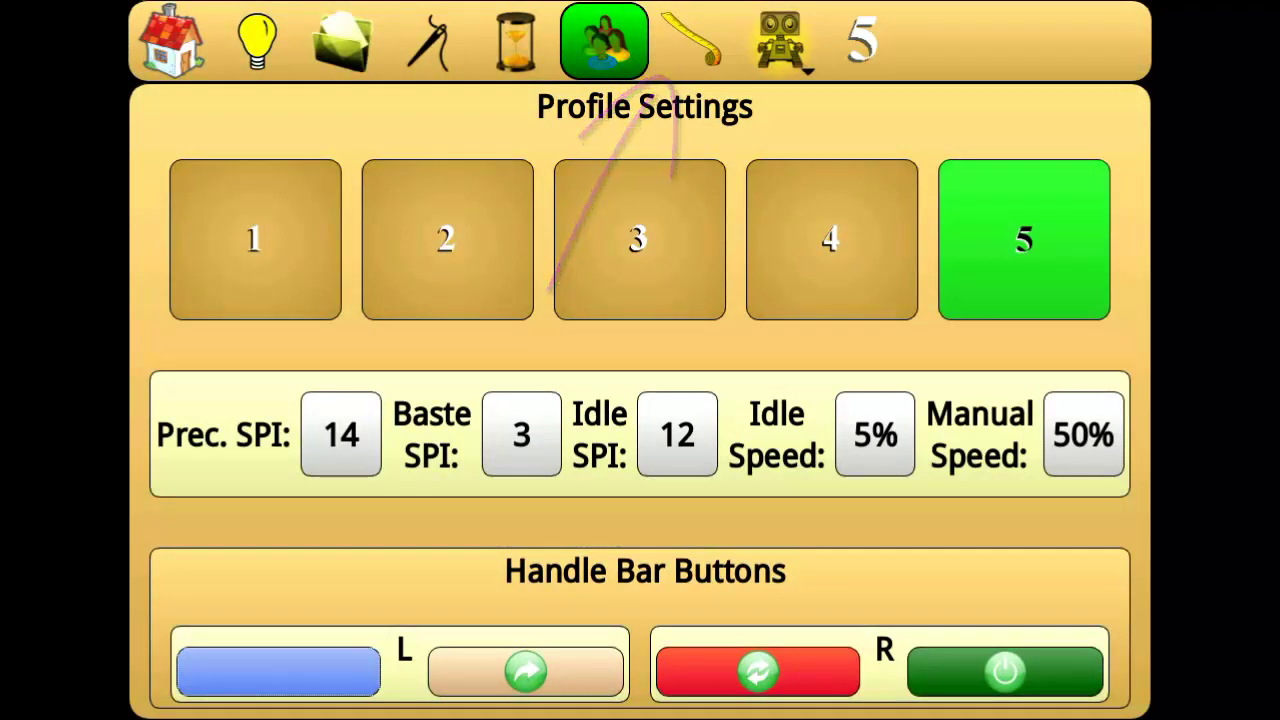
- Start a distance measurement from the machine's current position with the Measure tool and stop it
left_click(690, 41)
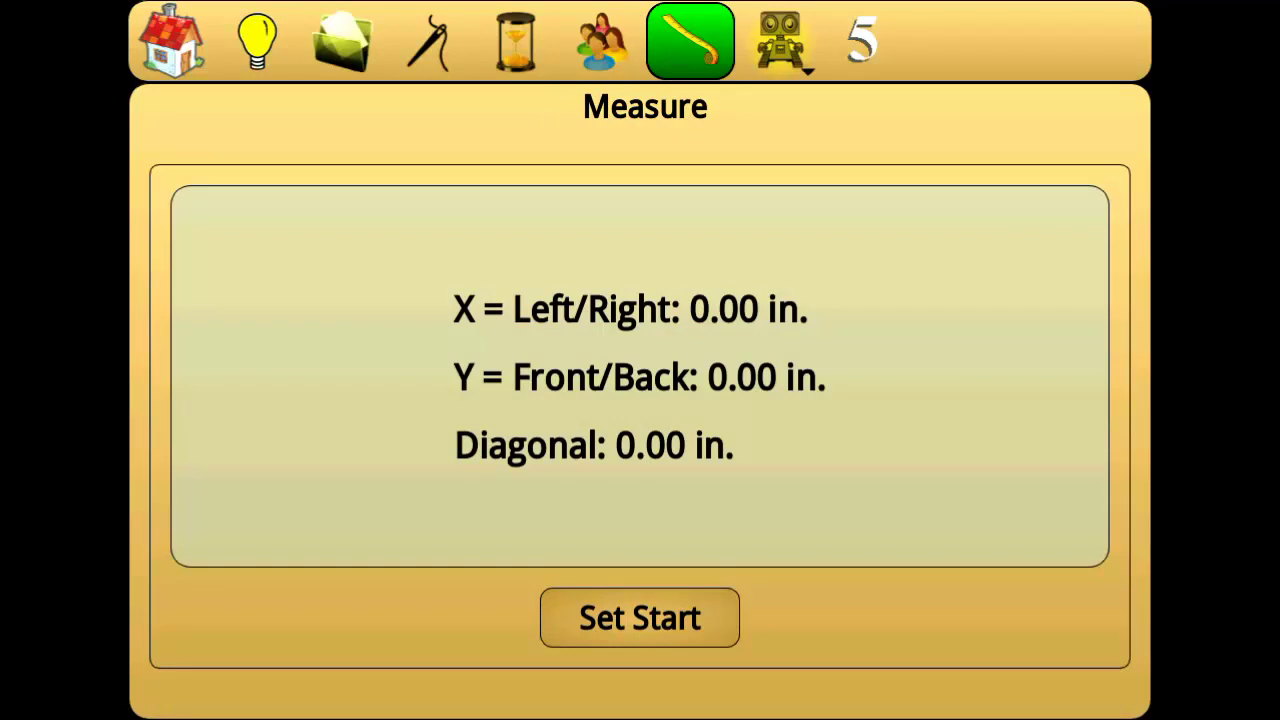
left_click(640, 618)
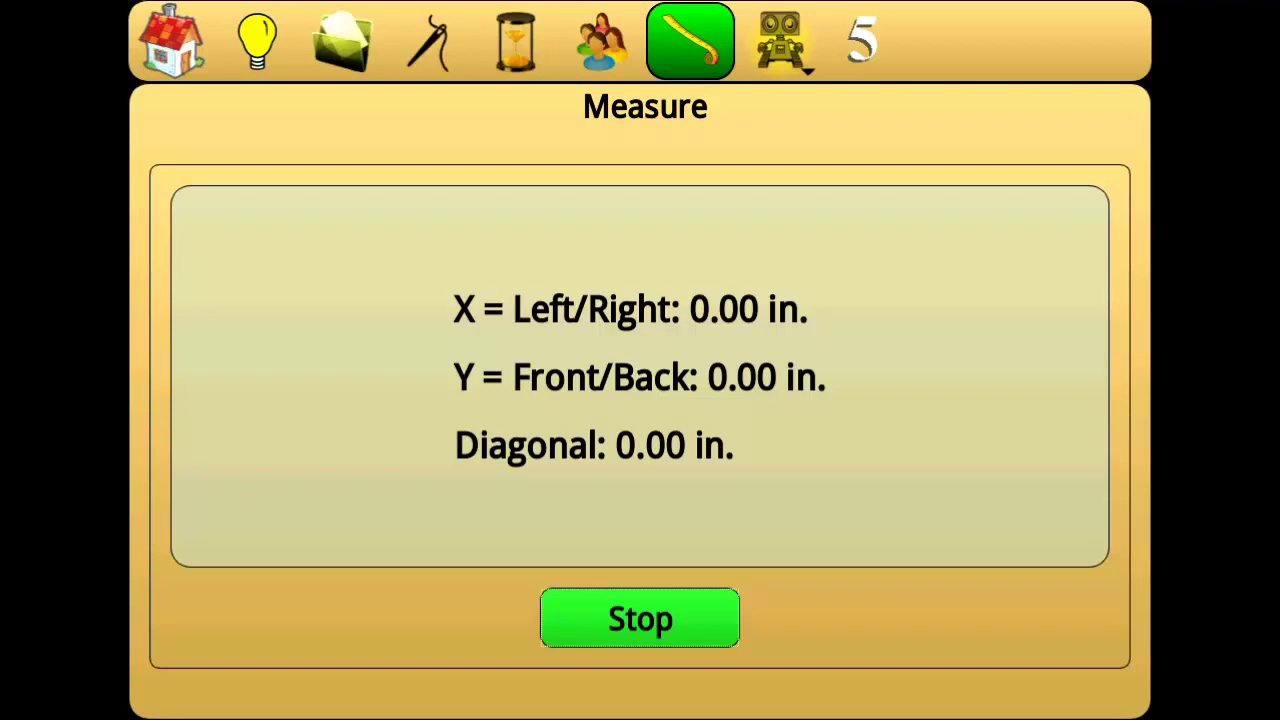
left_click(640, 618)
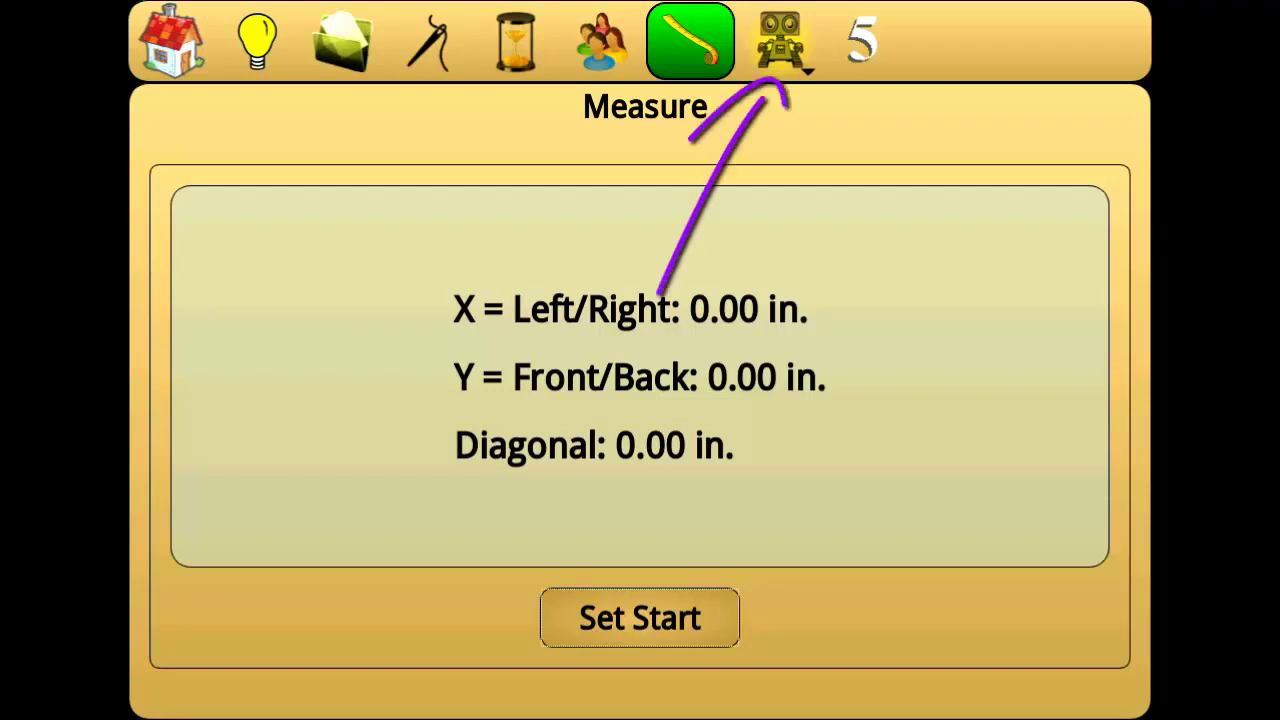
- Switch to the robotic quilting mode and return to the regular stitching mode
left_click(780, 40)
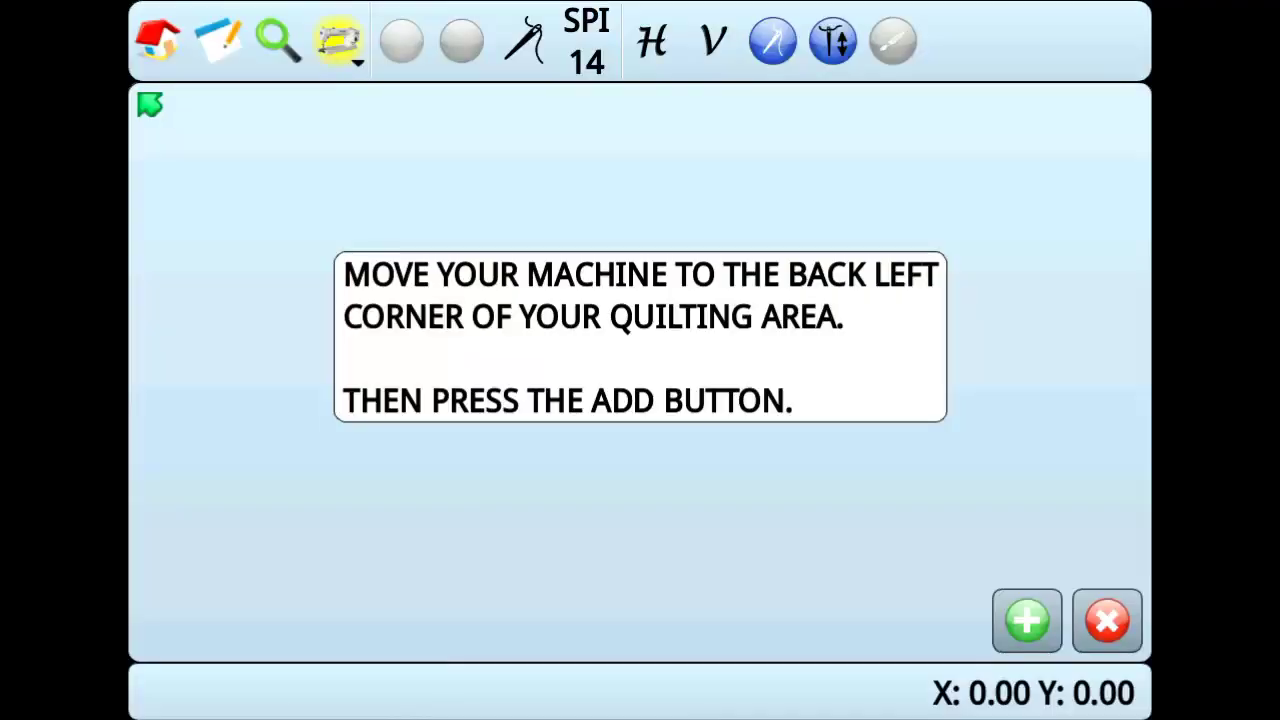
left_click(340, 40)
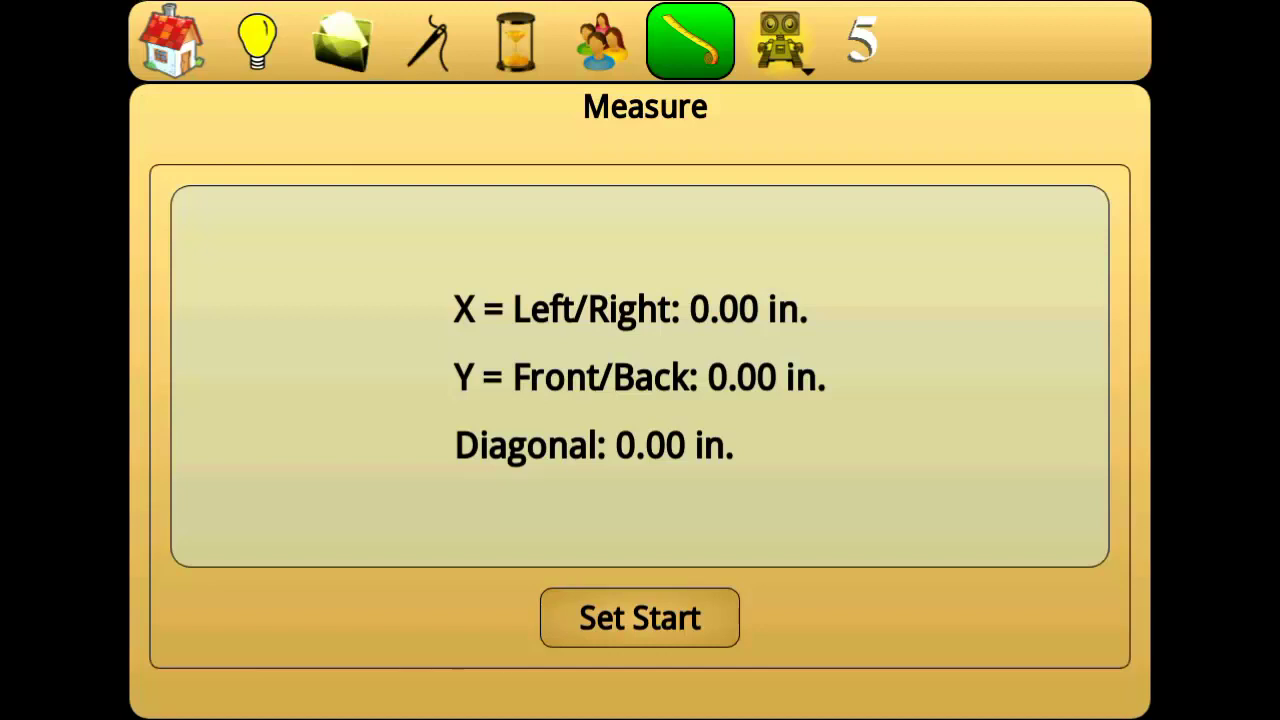